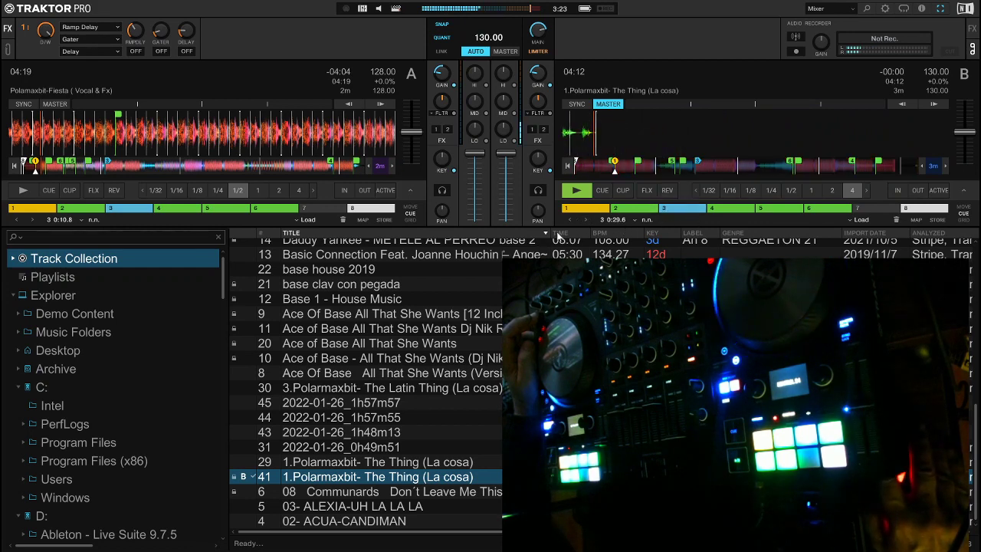
# - Jump deck B to hotcue 1, look through its available hotcue types, and shift the waveform around the cue
pyautogui.click(595, 208)
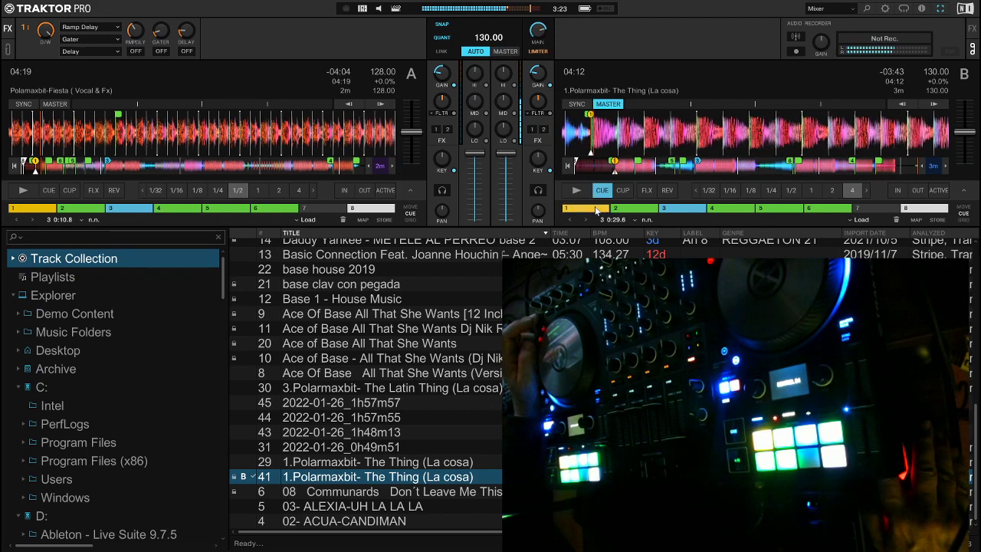
pyautogui.click(874, 220)
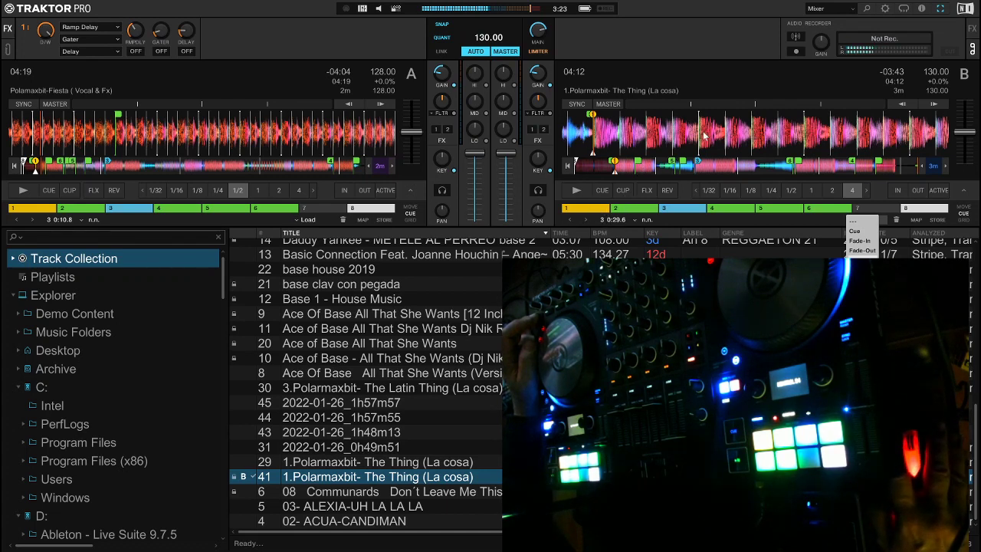
pyautogui.click(807, 142)
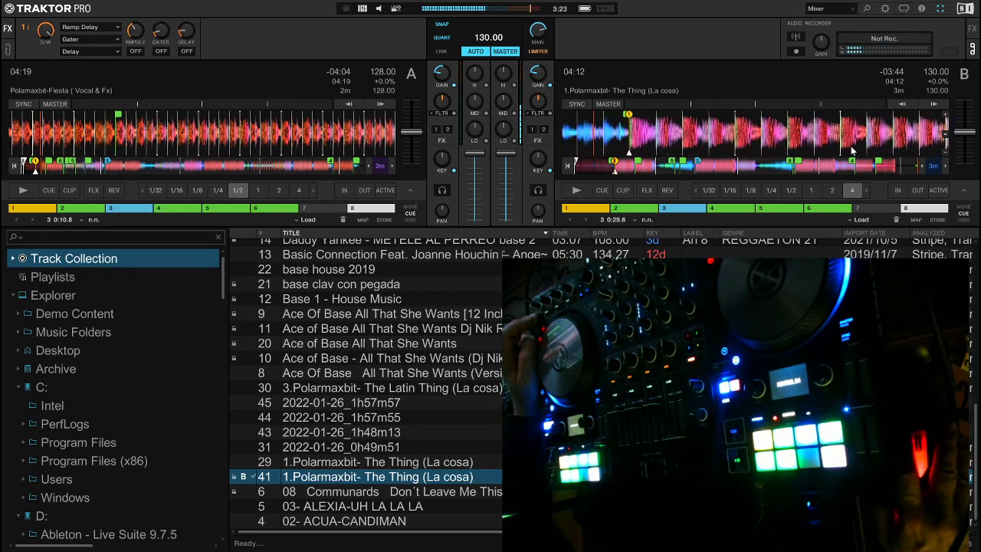
pyautogui.moveTo(774, 138); pyautogui.dragTo(803, 147)
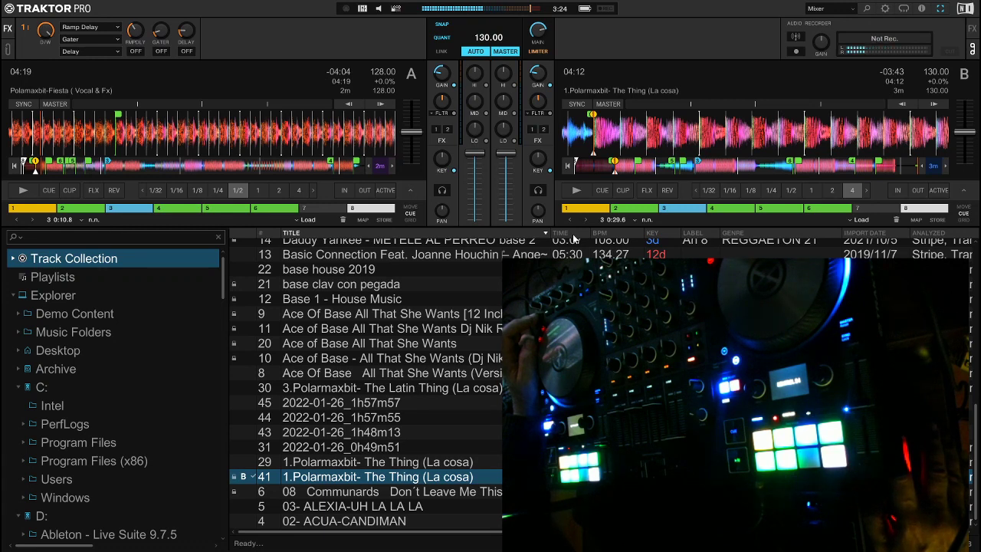
# - Play deck B from hotcue 2 with its stored 32-beat loop active, and pause the deck
pyautogui.click(634, 211)
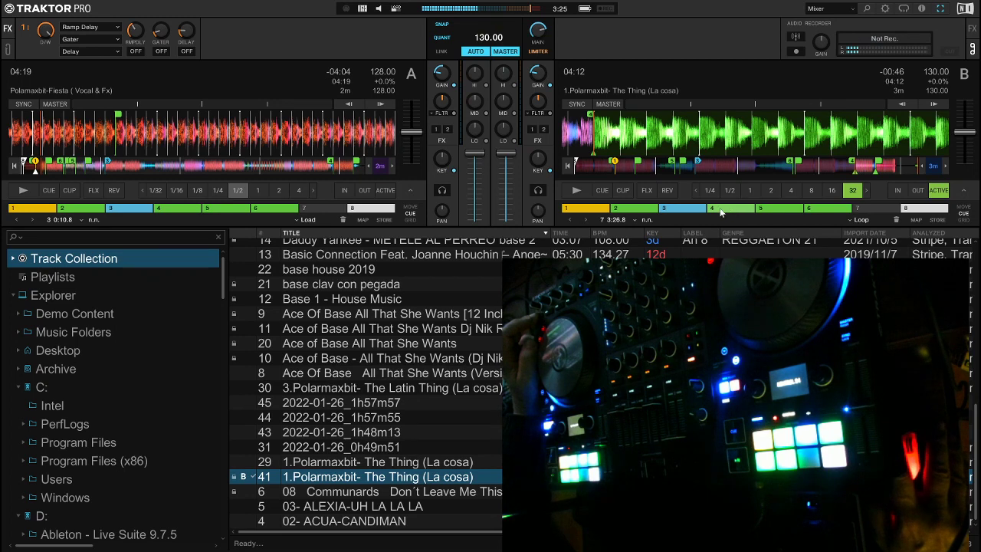
pyautogui.click(581, 192)
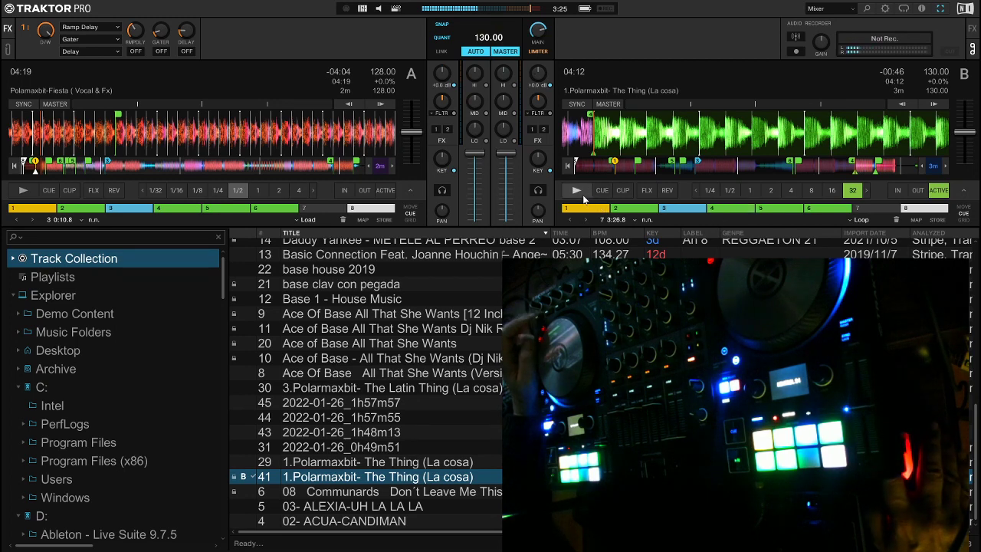
pyautogui.click(637, 208)
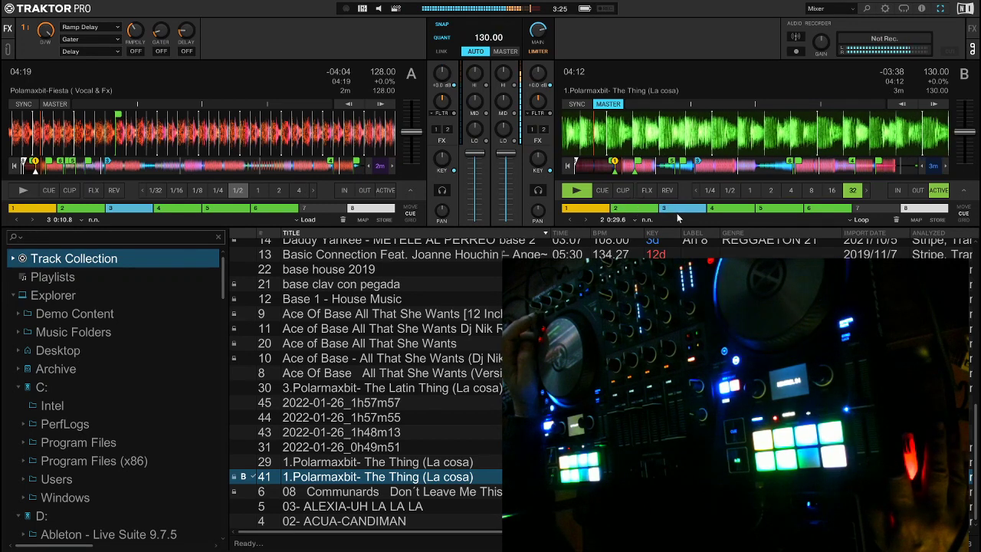
pyautogui.click(582, 194)
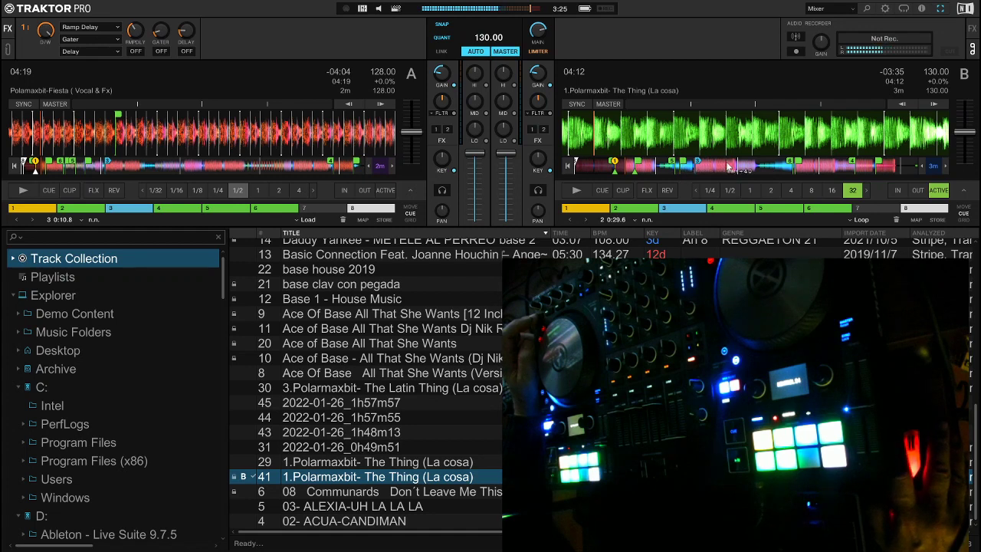
# - Audition hotcue 3 and the stored 8-beat loop on hotcue 5 of deck B, pausing after each
pyautogui.click(688, 214)
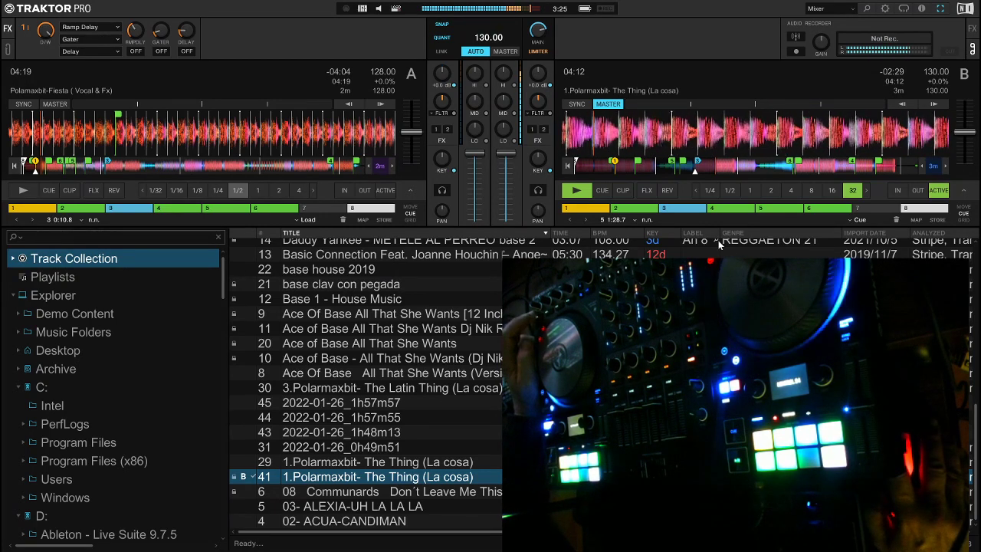
pyautogui.click(583, 191)
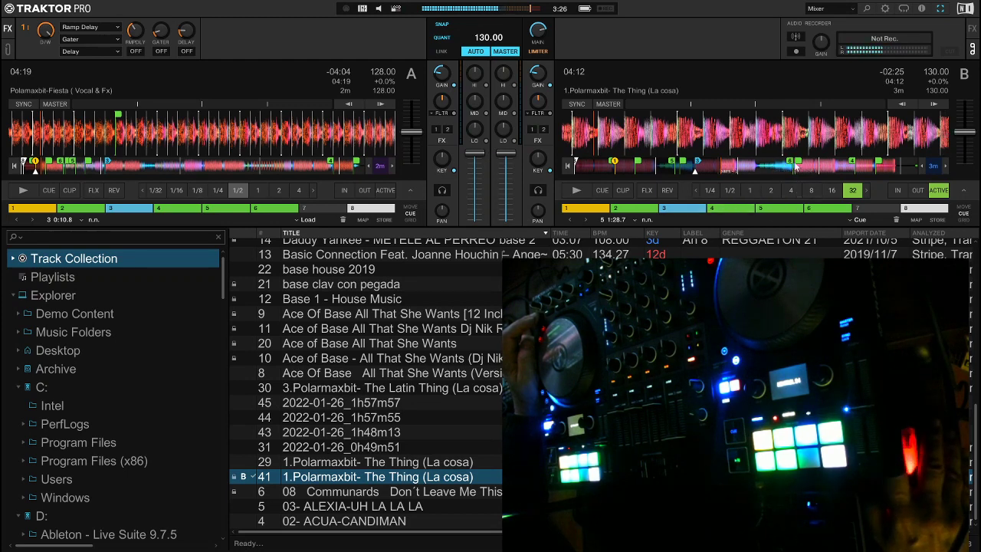
pyautogui.click(781, 211)
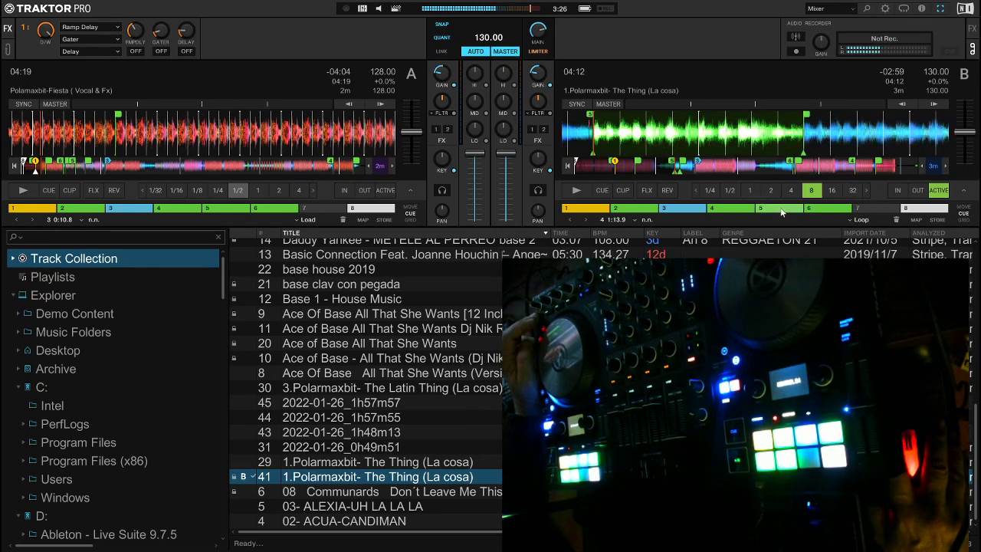
pyautogui.click(624, 190)
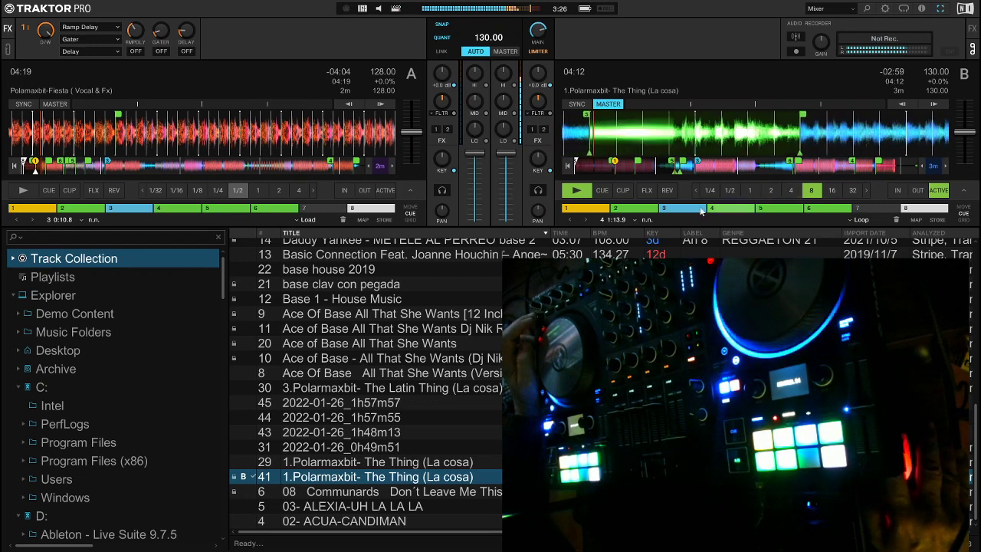
pyautogui.click(579, 191)
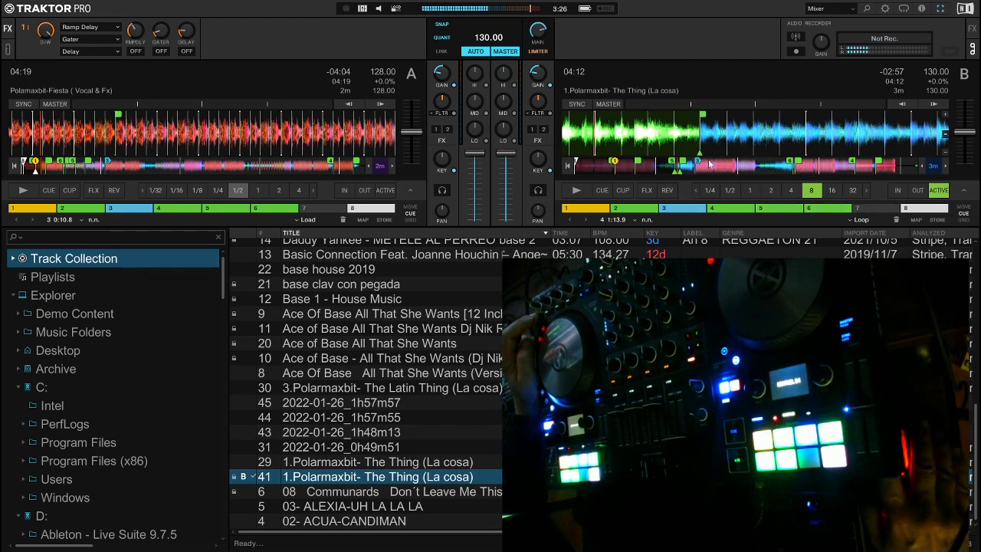
# - Jump deck B to the stored 4-beat loop on hotcue 6, start playback, and pause the deck
pyautogui.click(837, 211)
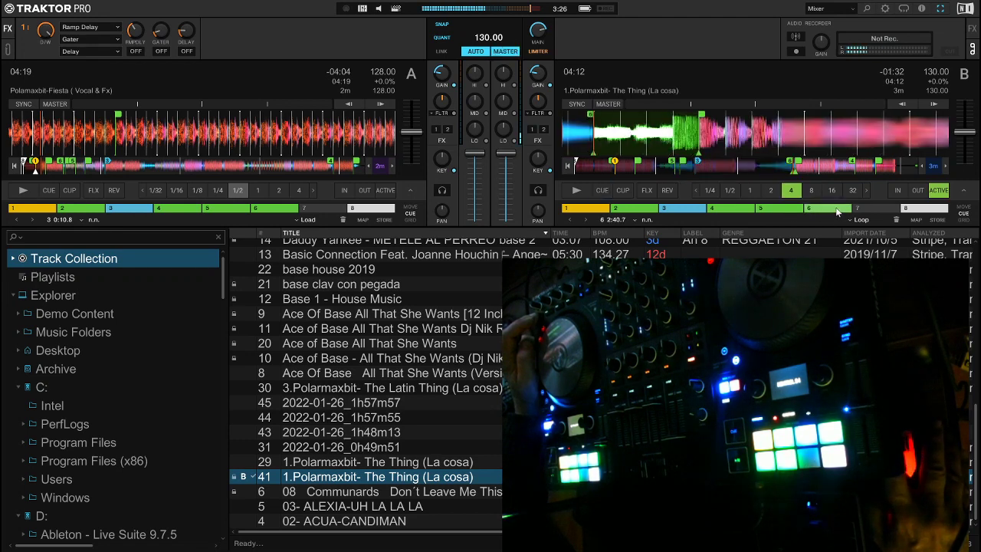
pyautogui.click(576, 191)
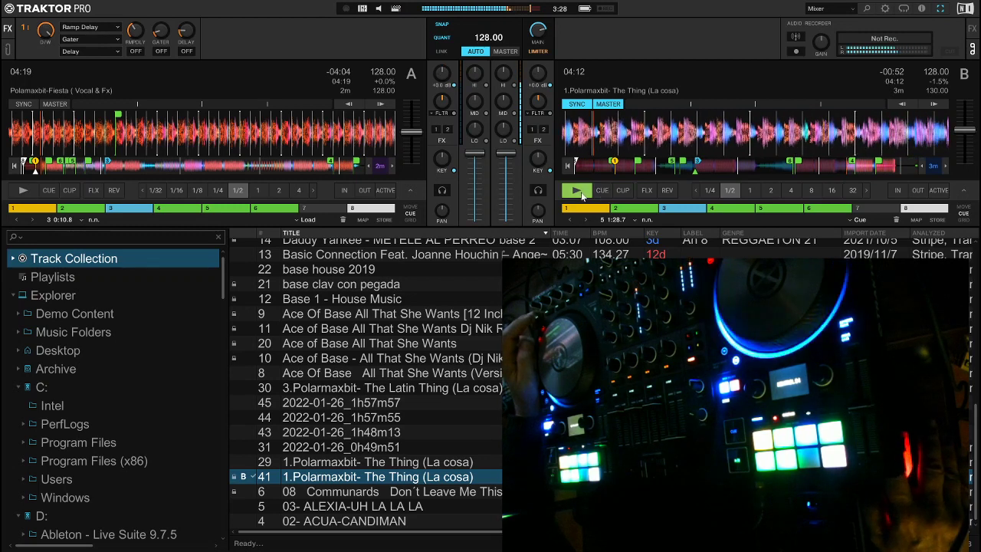
pyautogui.click(578, 191)
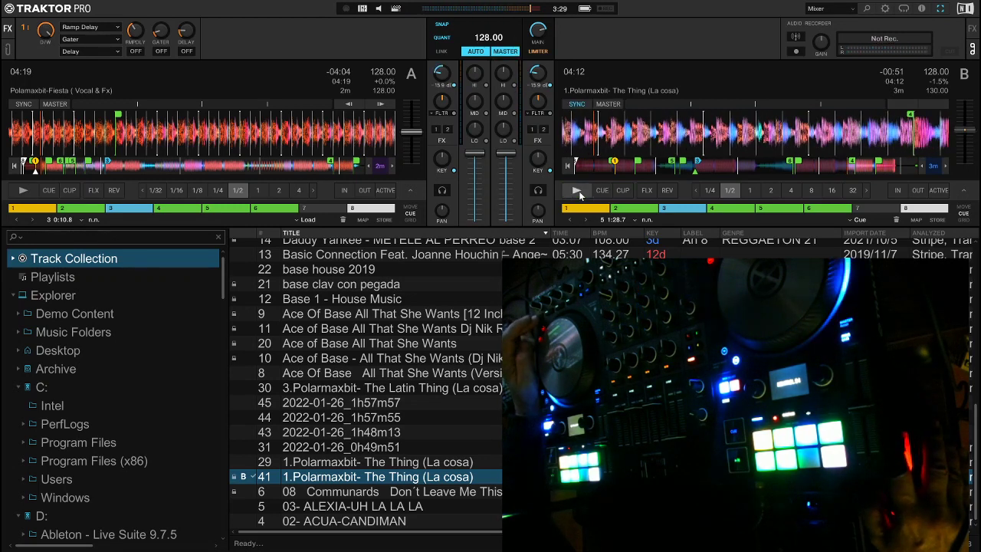
# - Play deck A from the stored 16-beat loop on hotcue 2 and trigger its hotcues 5 and 6
pyautogui.click(85, 208)
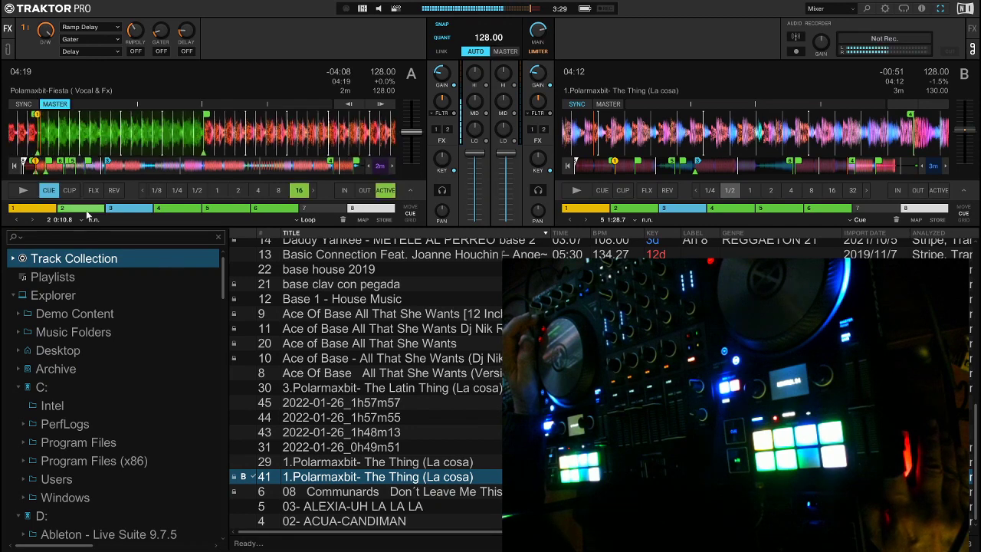
pyautogui.click(28, 195)
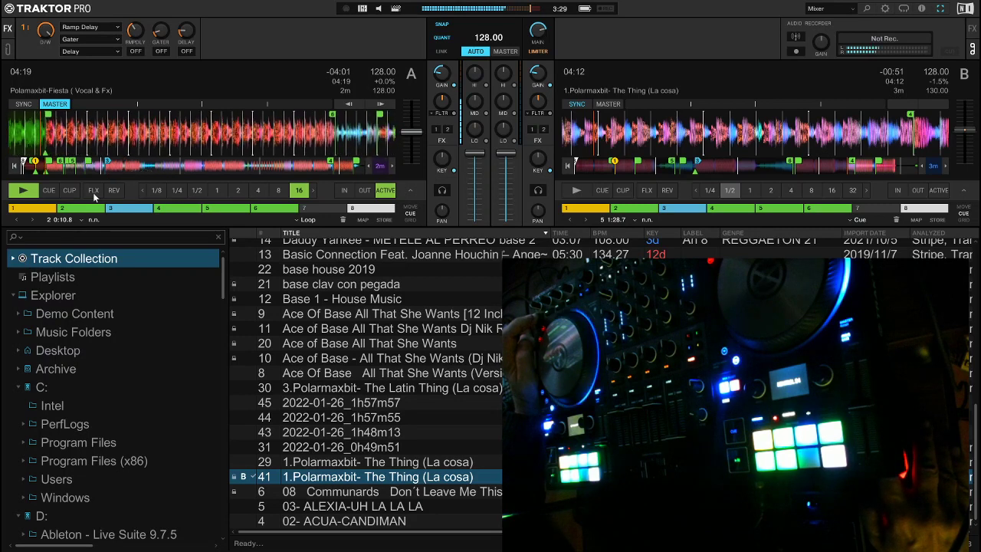
pyautogui.click(225, 207)
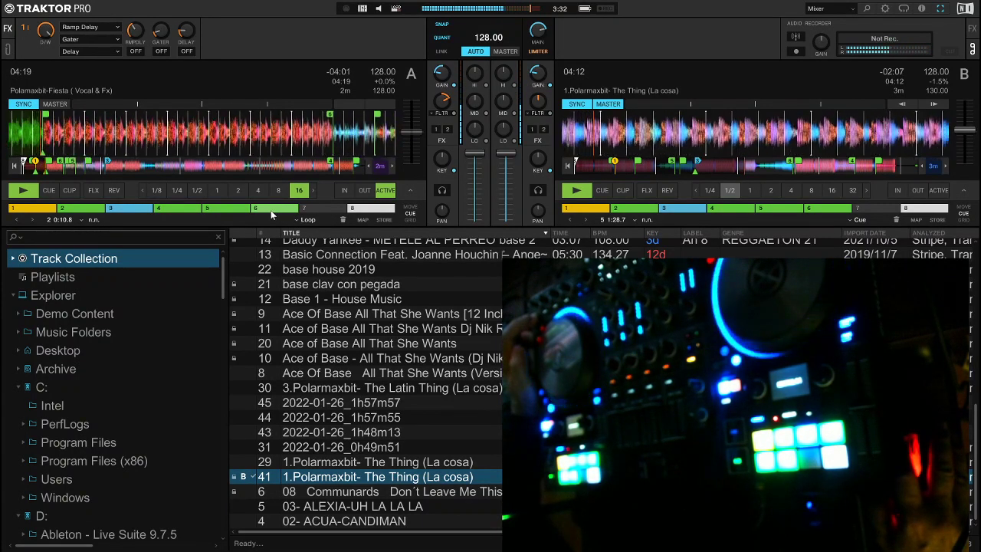
pyautogui.click(270, 210)
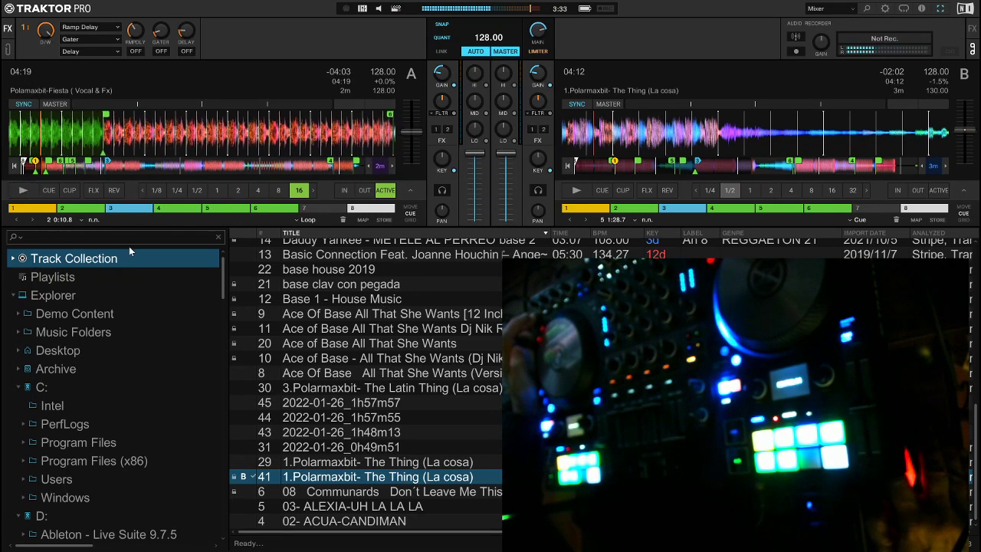
# - Set the deck layout to 4 Decks in the preferences, with Advanced size for decks A and B
pyautogui.click(886, 9)
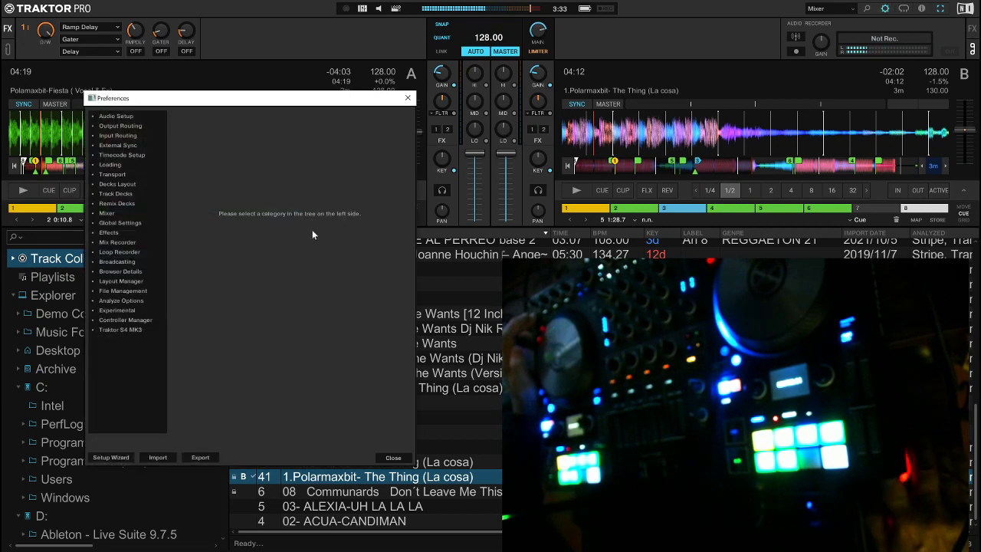
pyautogui.click(127, 193)
pyautogui.click(127, 184)
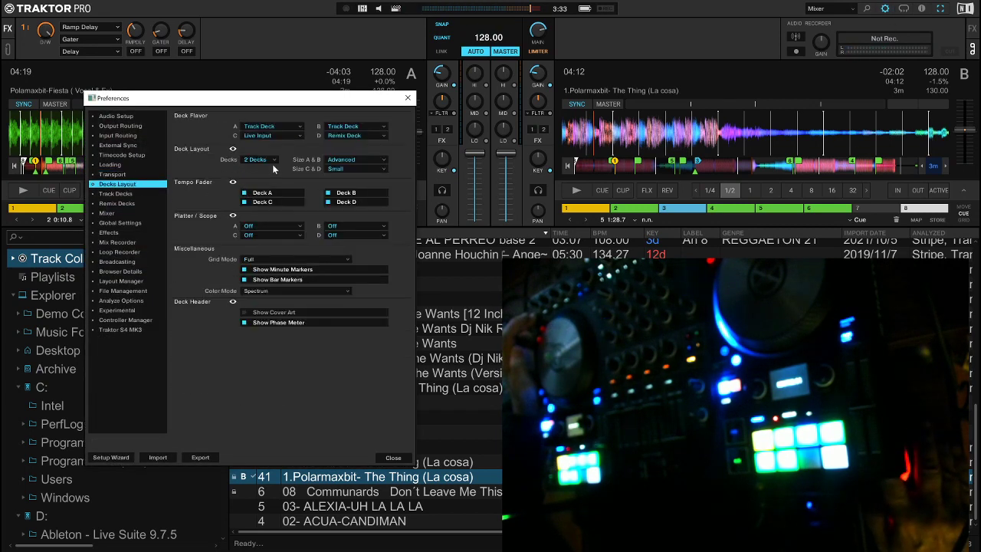
pyautogui.click(357, 160)
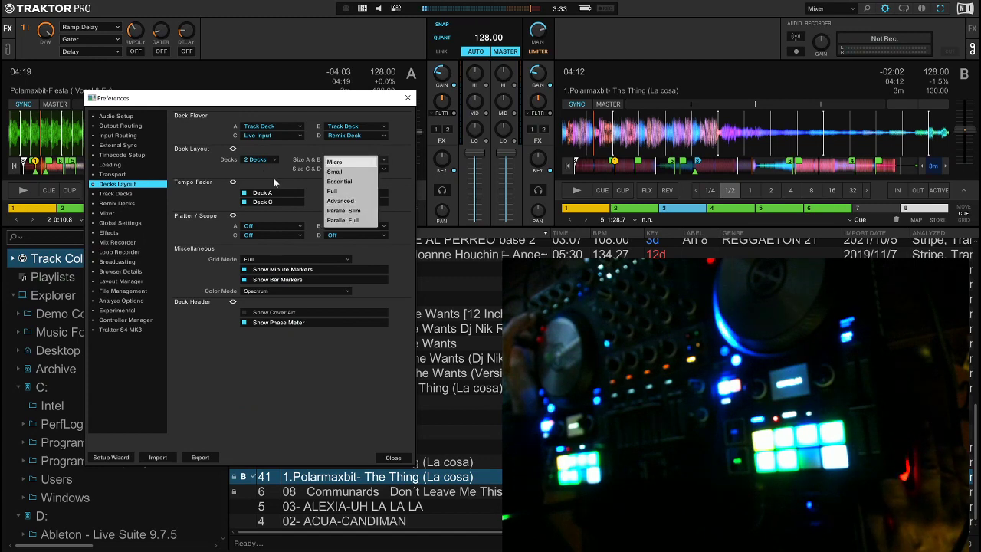
pyautogui.click(341, 201)
pyautogui.click(261, 159)
pyautogui.click(255, 182)
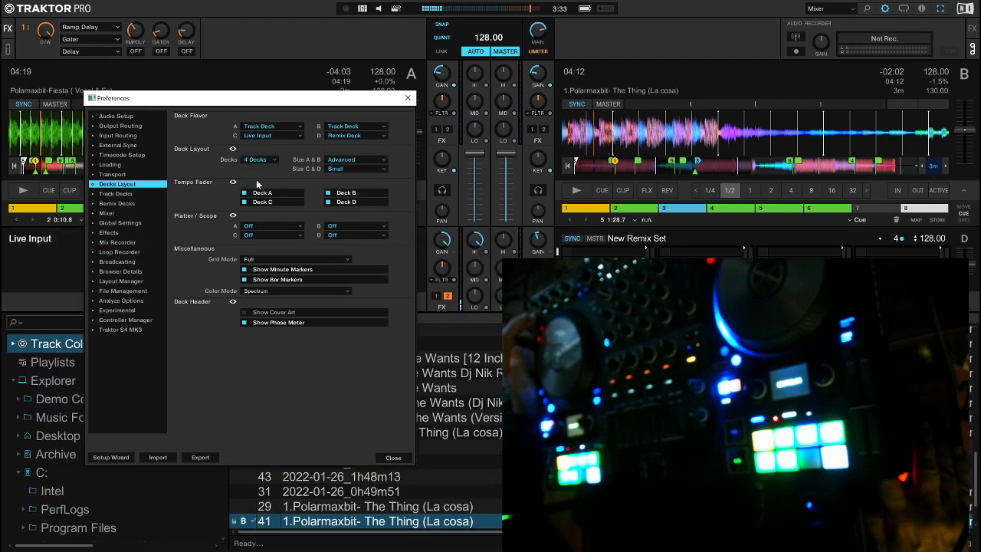
pyautogui.click(408, 98)
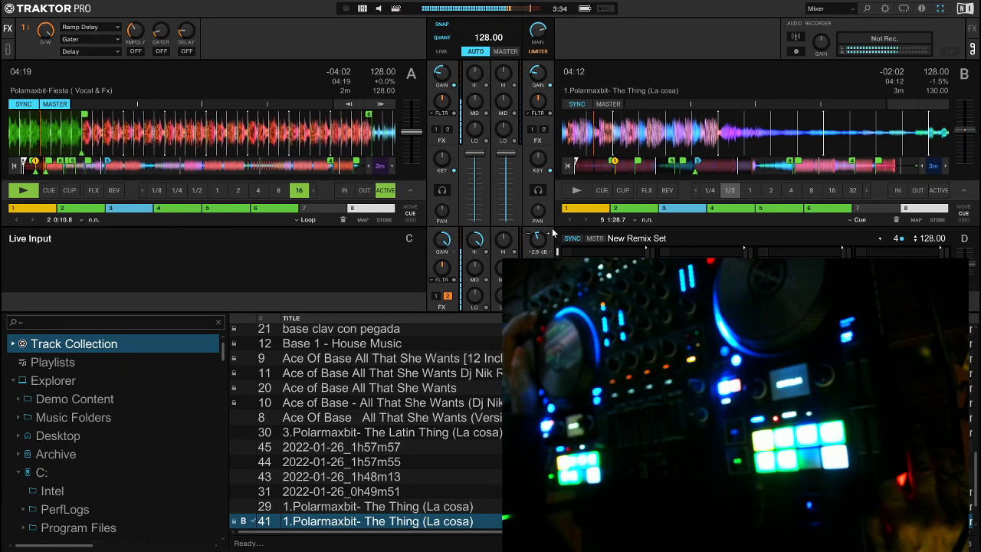
# - Open the Mixer preferences and switch deck B's advanced controls to the beat grid view
pyautogui.click(886, 9)
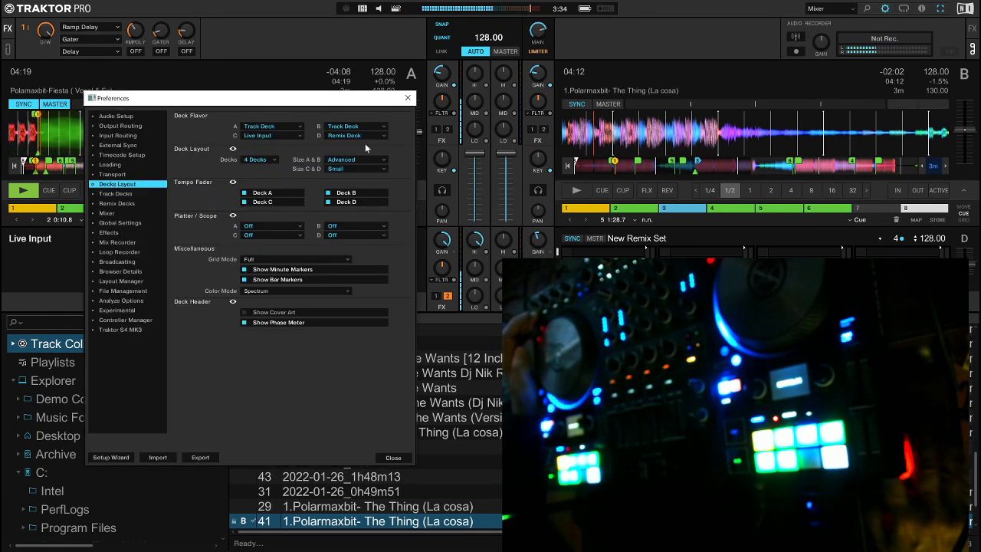
pyautogui.click(109, 214)
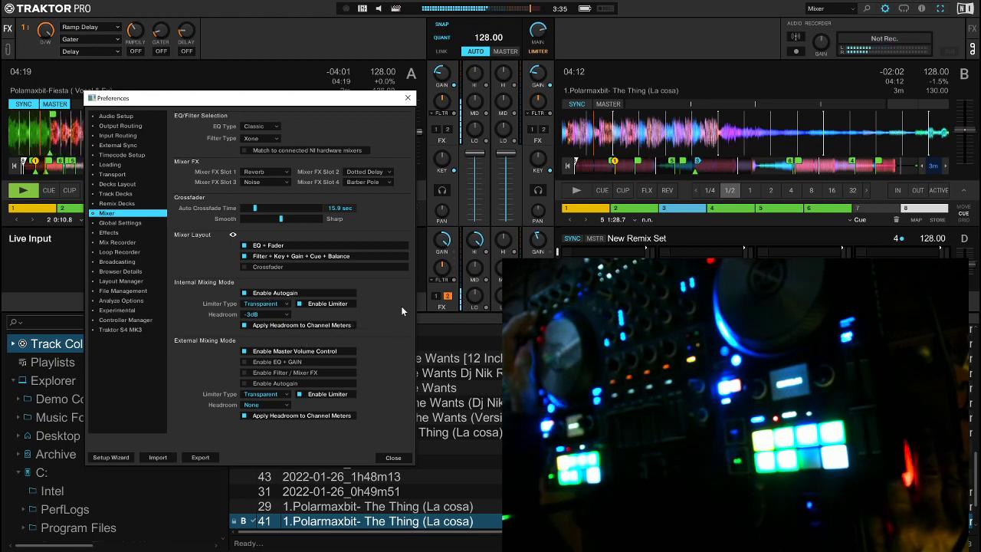
pyautogui.click(964, 221)
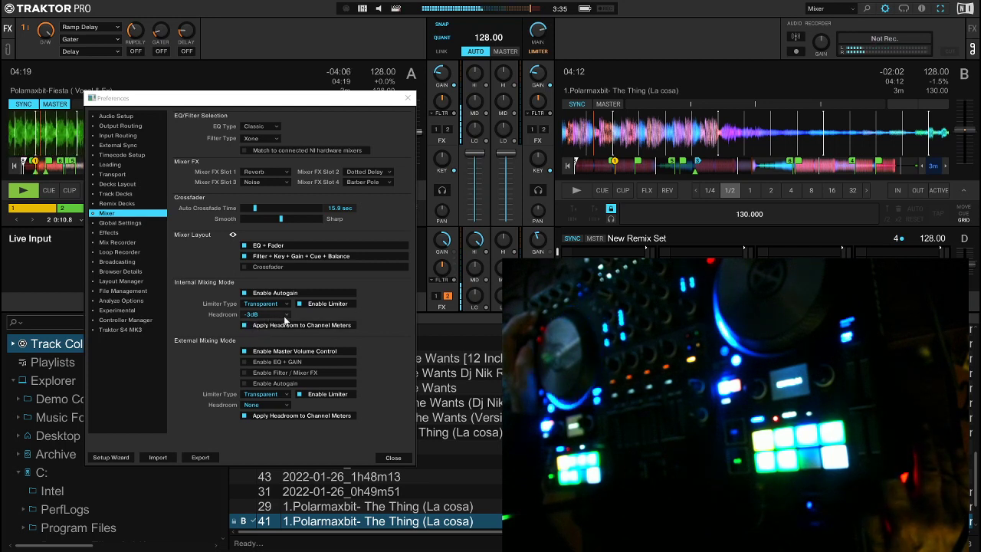
# - Examine the headroom options of the internal mixing mode, leave it at -3dB, and close the preferences
pyautogui.click(286, 316)
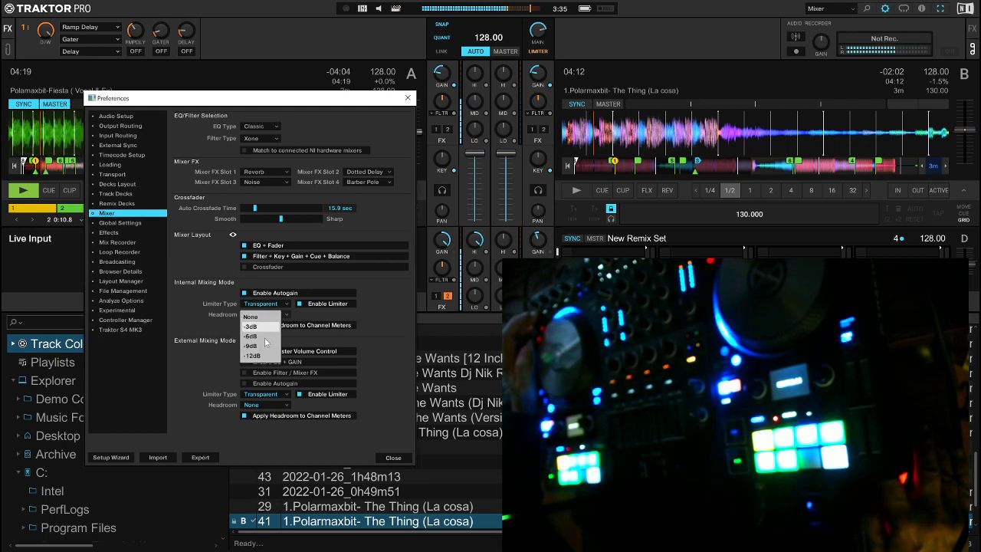
pyautogui.click(266, 326)
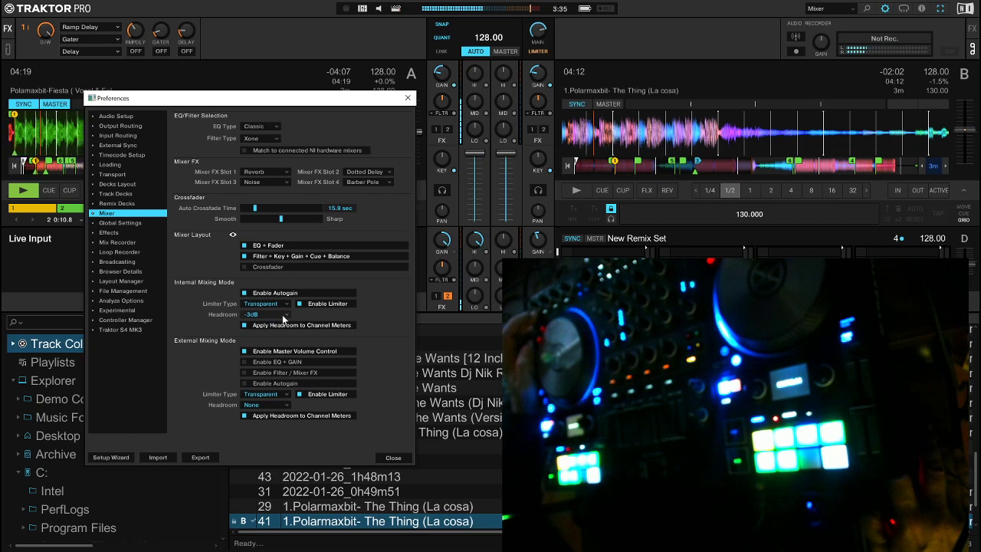
pyautogui.click(282, 314)
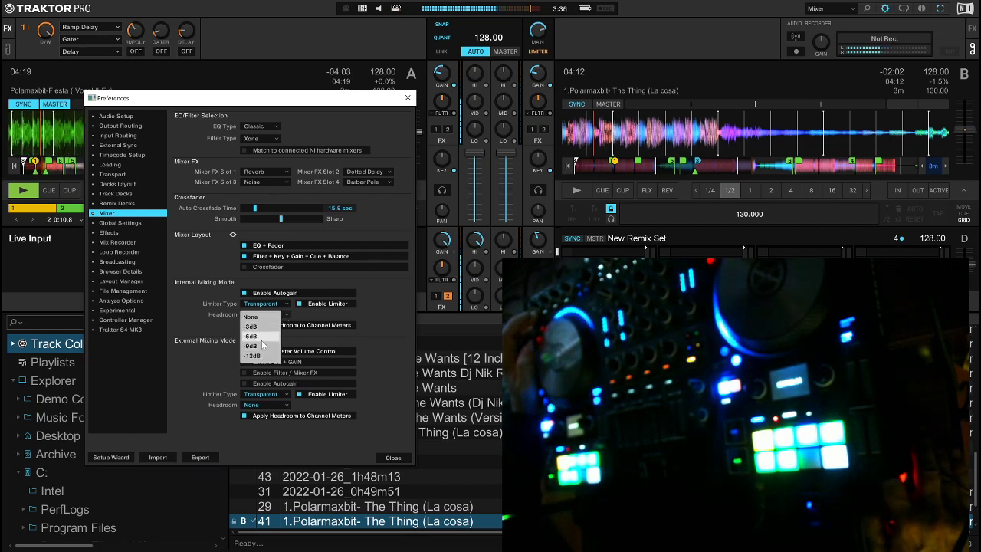
pyautogui.click(372, 310)
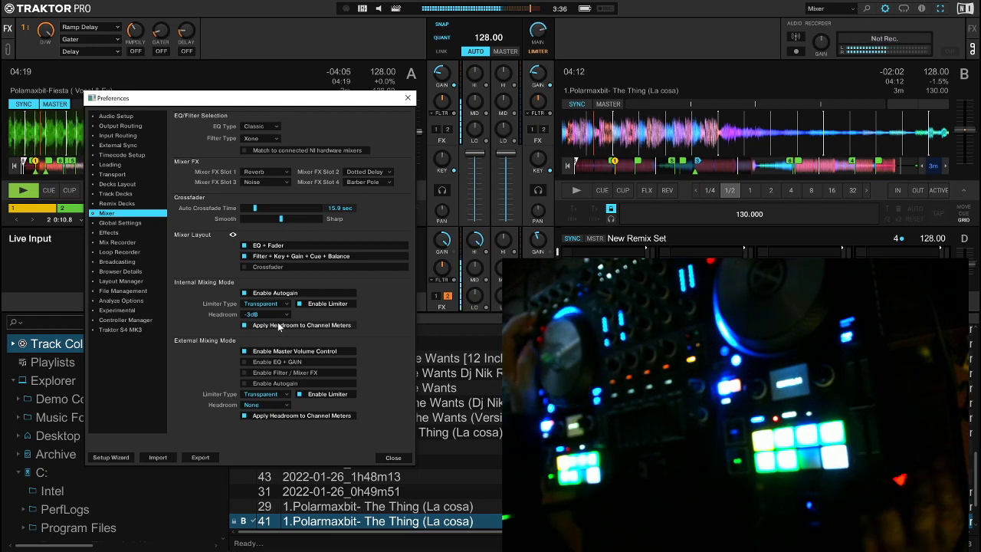
pyautogui.click(408, 97)
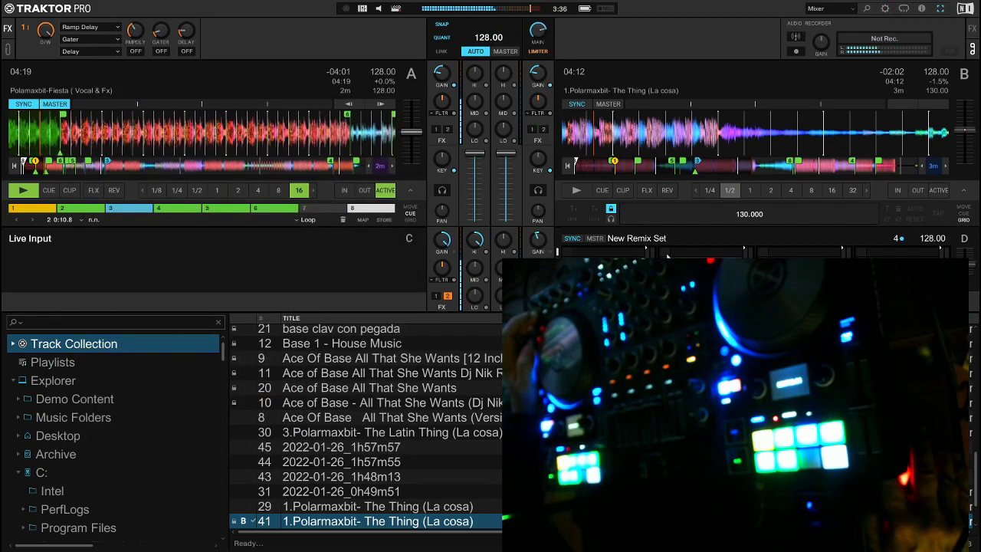